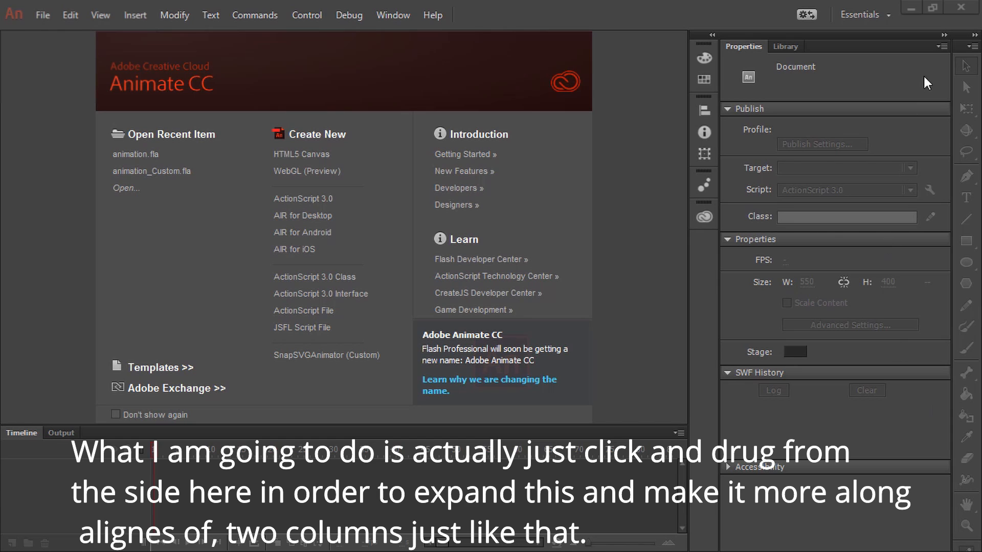
Step: Widen the toolbox to two columns of tools and create a new HTML5 Canvas document
left_click_drag(951, 128, 926, 134)
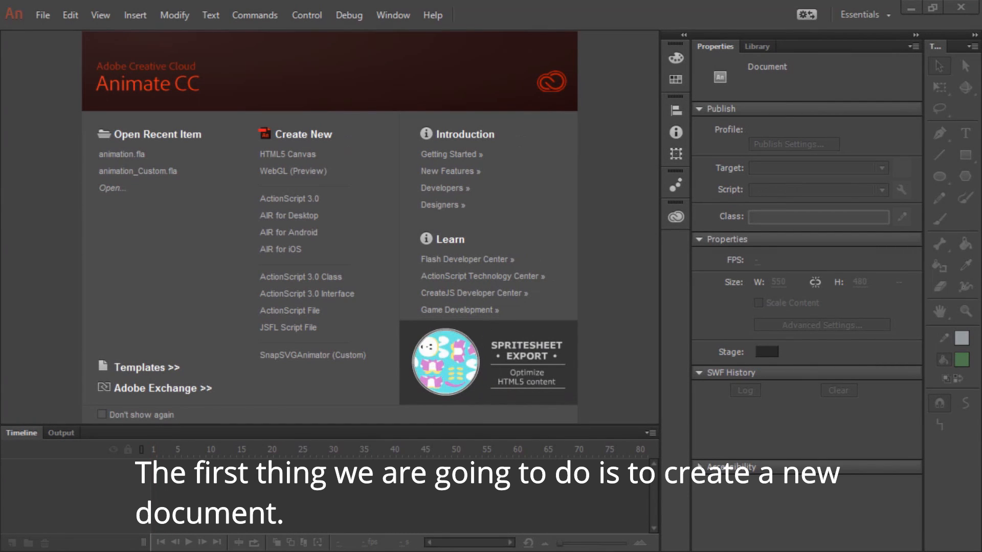
left_click(327, 157)
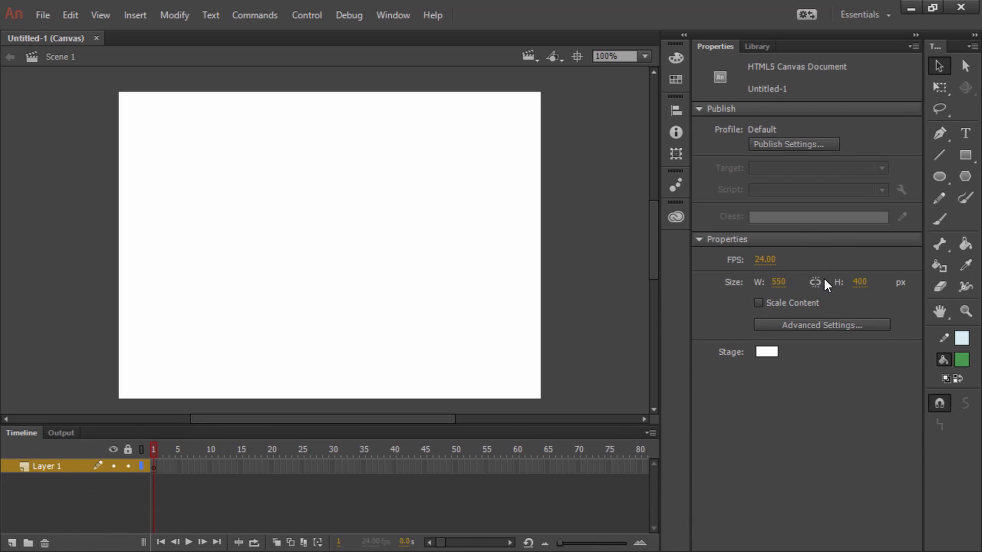
Step: Set the document's stage colour to #3399CC and its size to 747 px wide by 420 px high
left_click(765, 353)
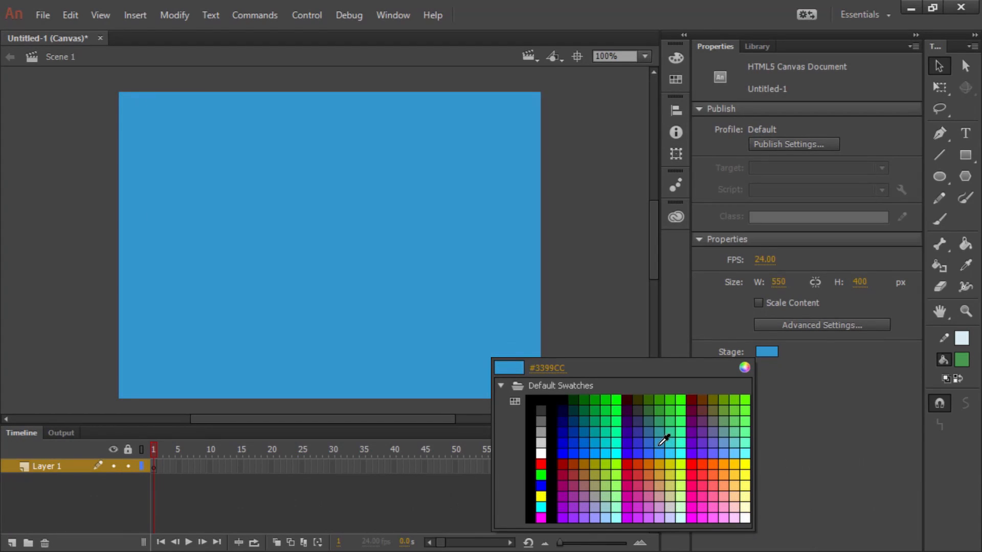
left_click(659, 439)
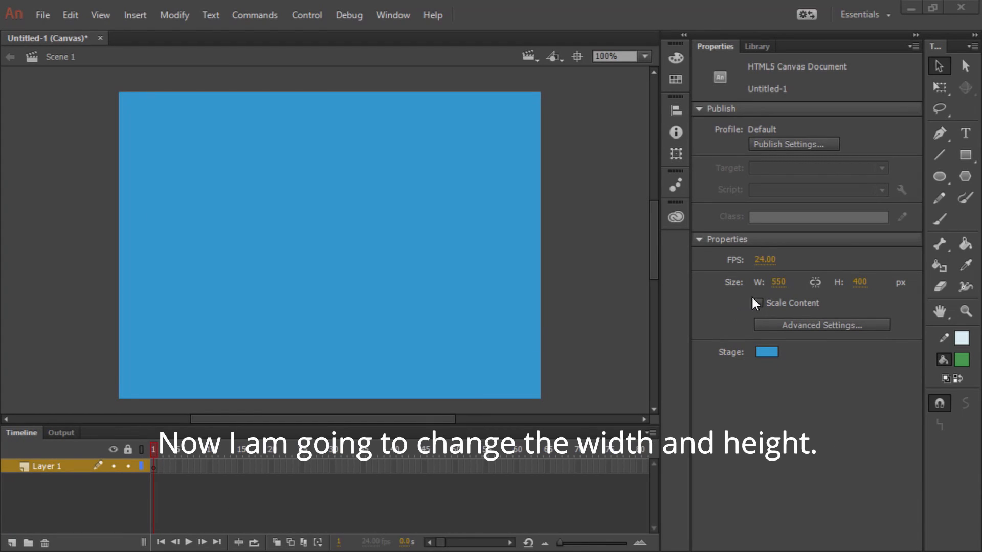
left_click(780, 282)
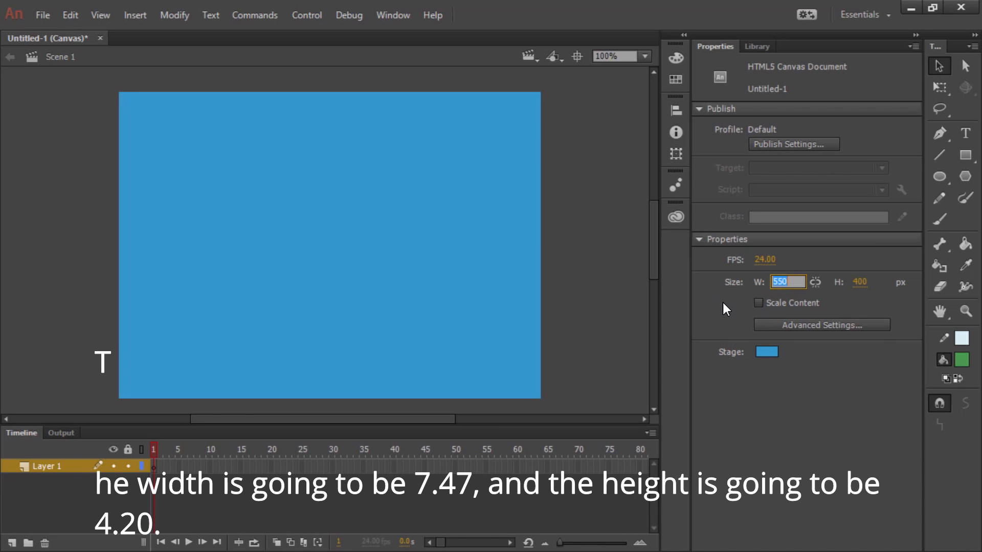
type("747")
left_click(859, 284)
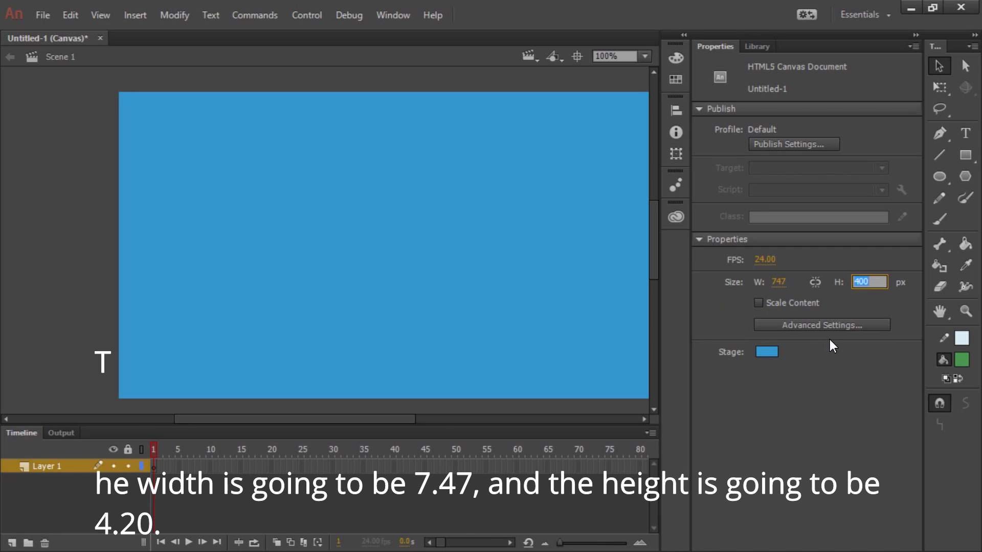
type("420")
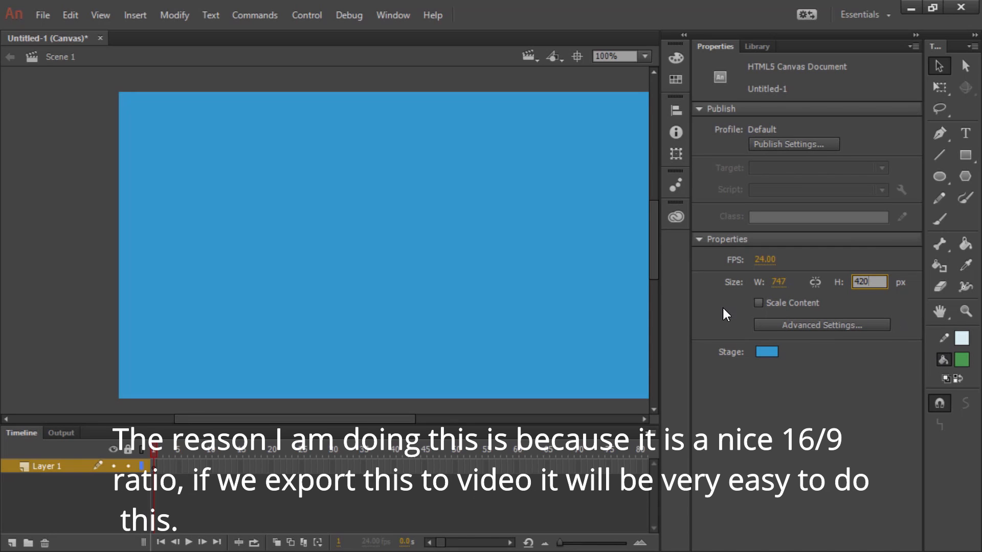
key("Return")
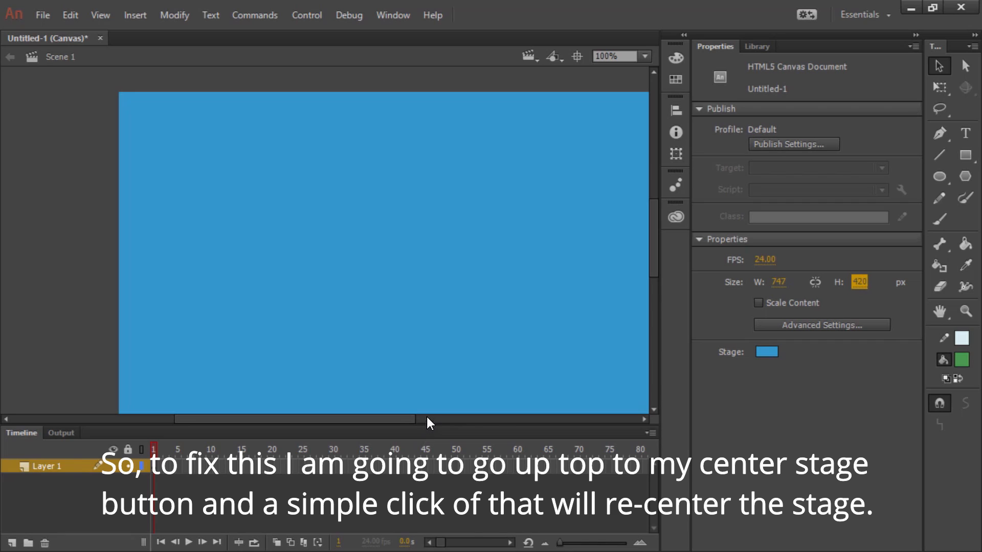
left_click(577, 55)
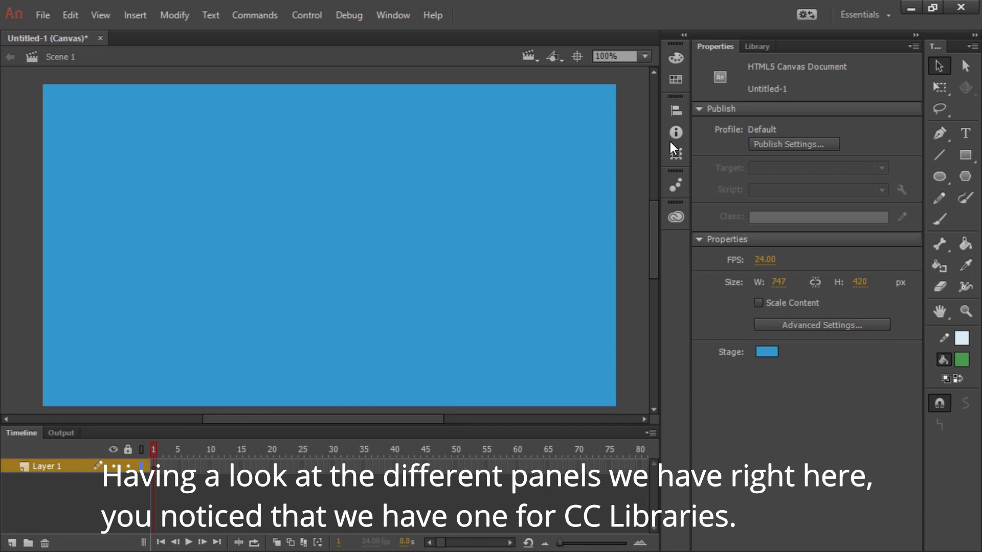
Step: Search Adobe Stock for "vector hills green sky" and look through the results for a suitable background
left_click(674, 216)
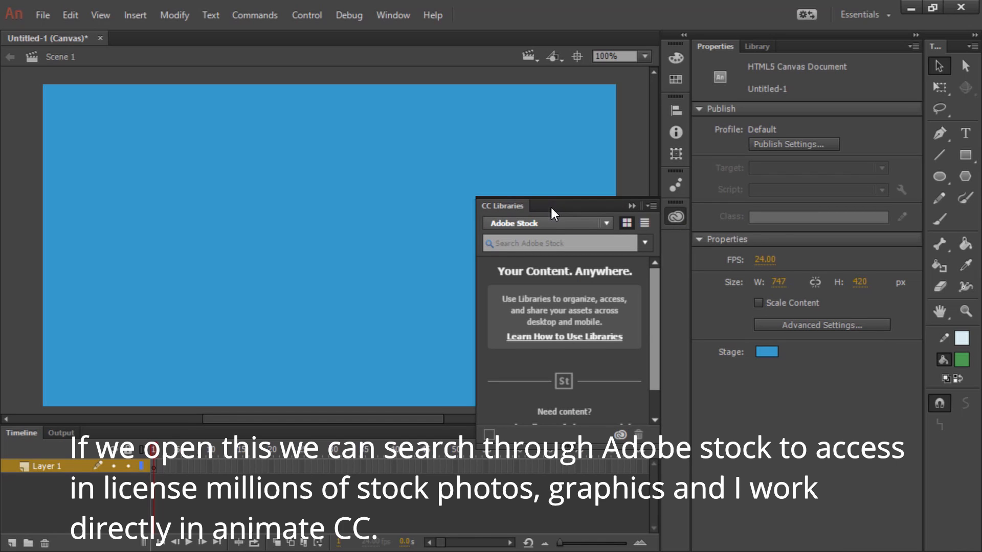
left_click(547, 243)
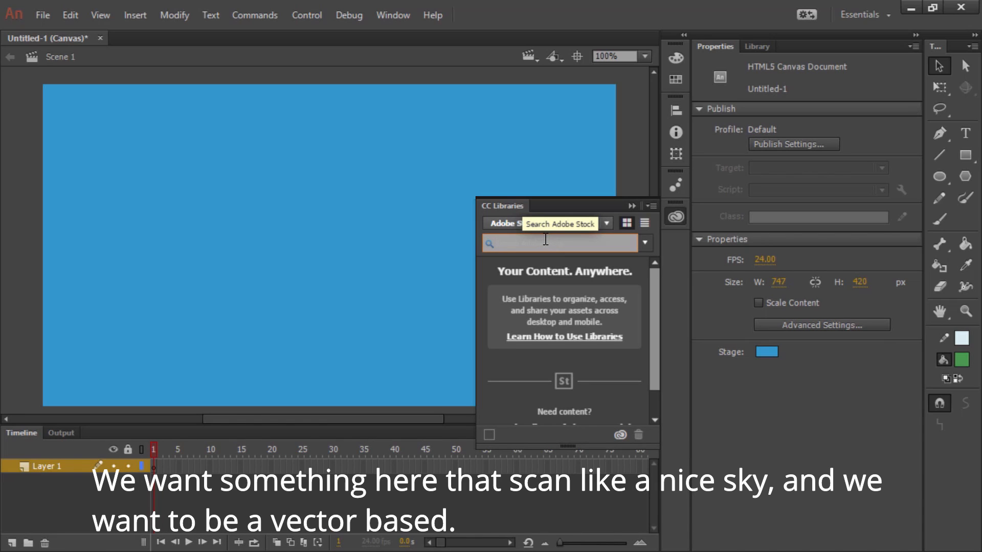
type("vector")
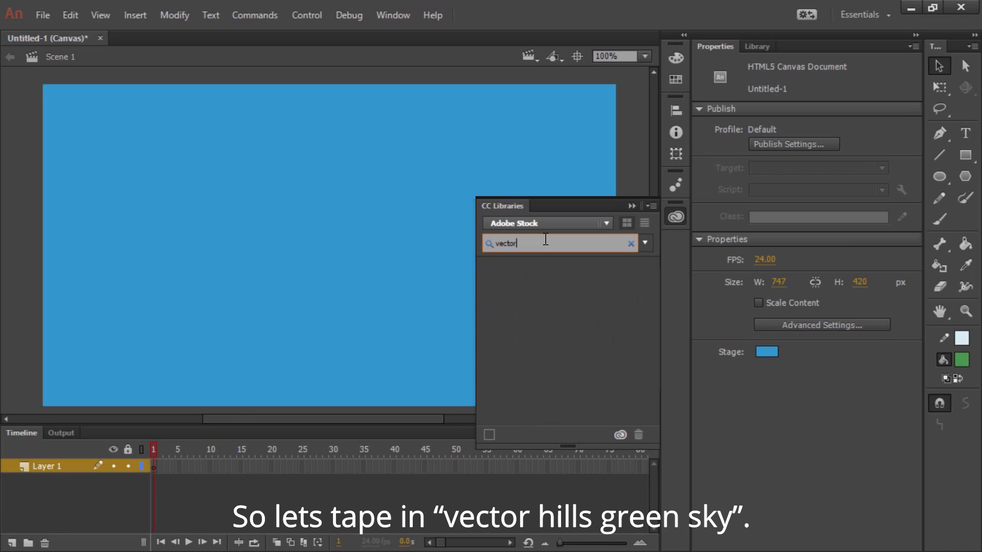
type(" hil")
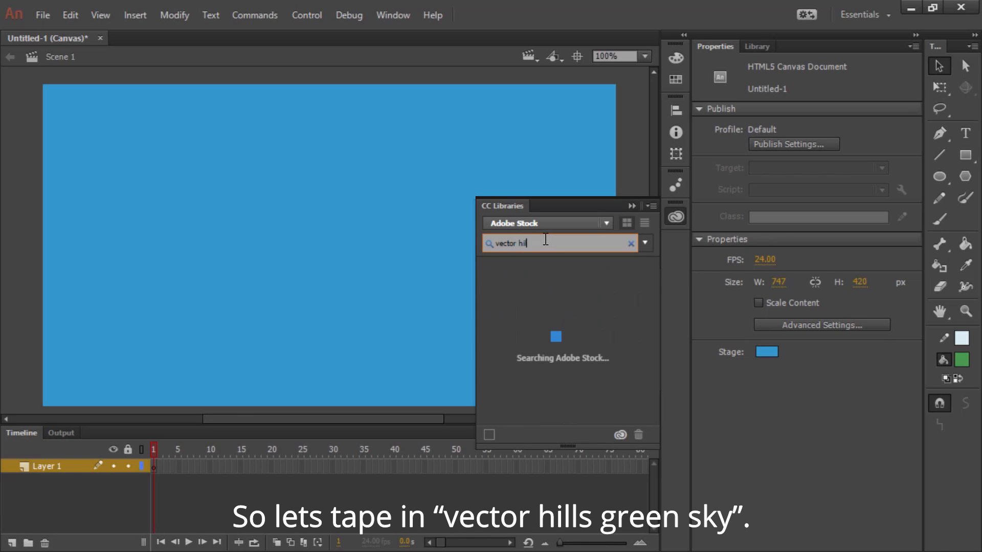
type("ls green sky")
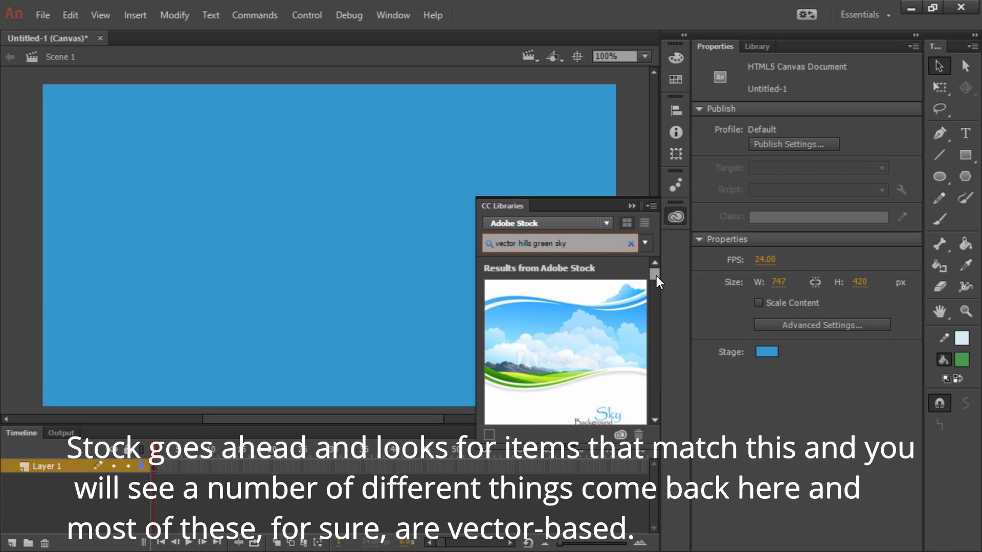
left_click_drag(657, 272, 651, 297)
mouse_move(585, 354)
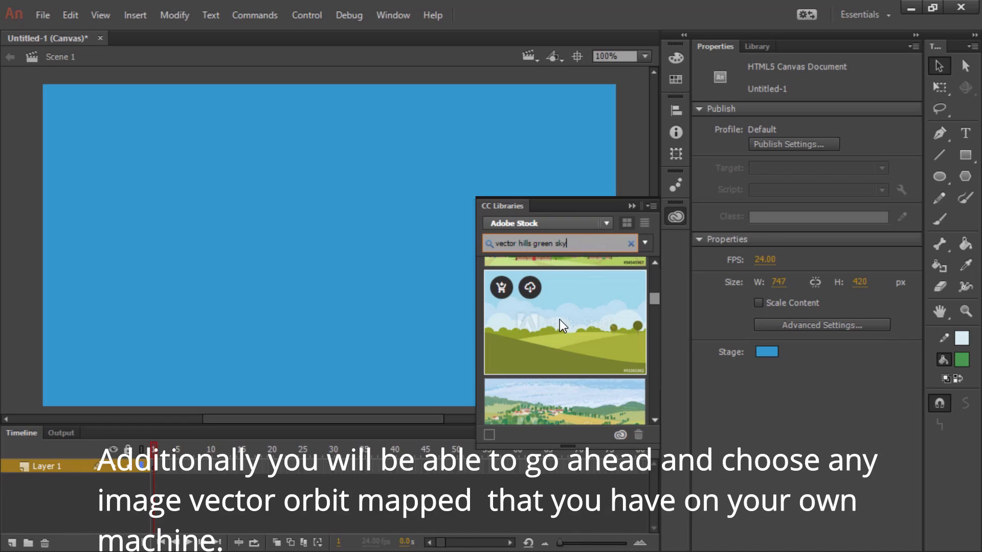
left_click(631, 205)
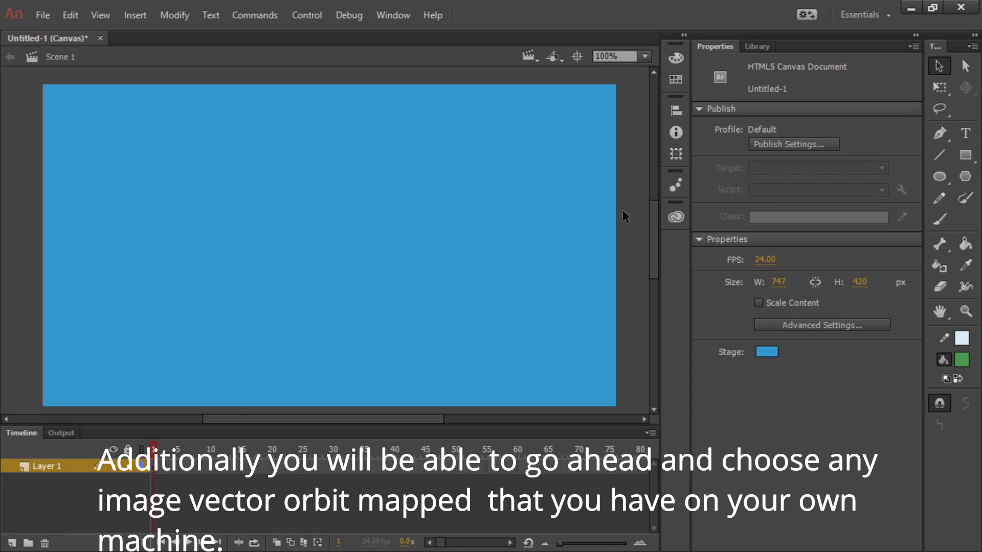
Step: Switch the CC Libraries source to the Animate CC library and clear the stock search
left_click(676, 217)
mouse_move(551, 330)
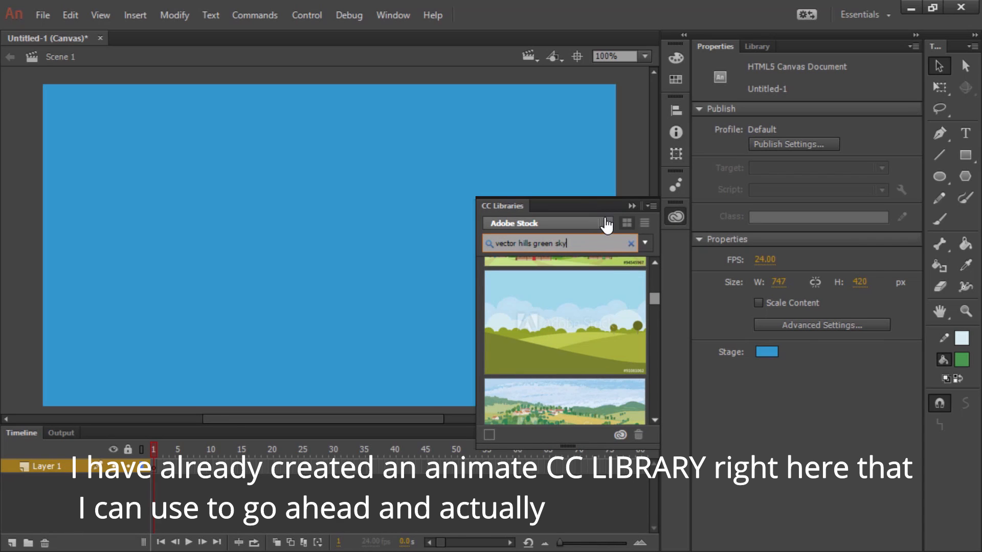
left_click(552, 224)
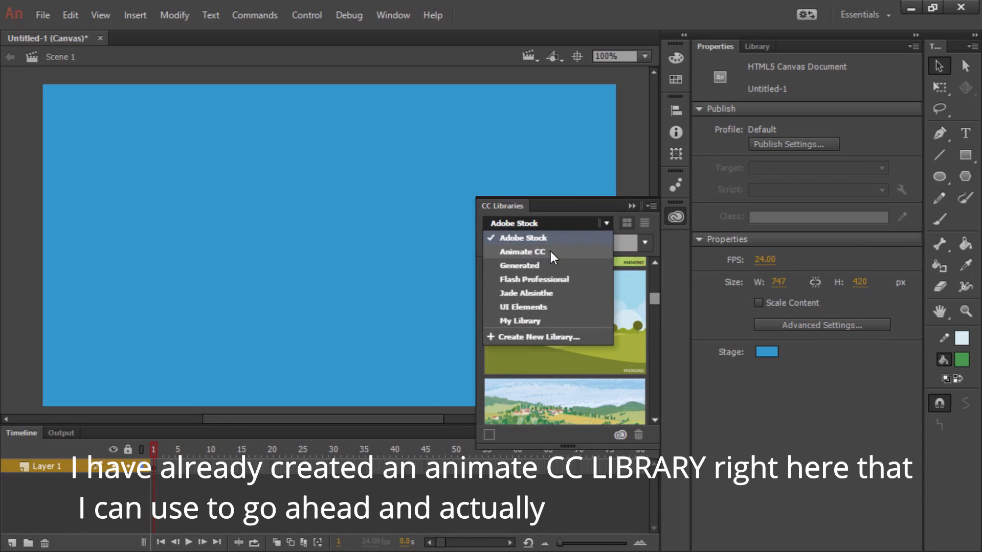
left_click(548, 250)
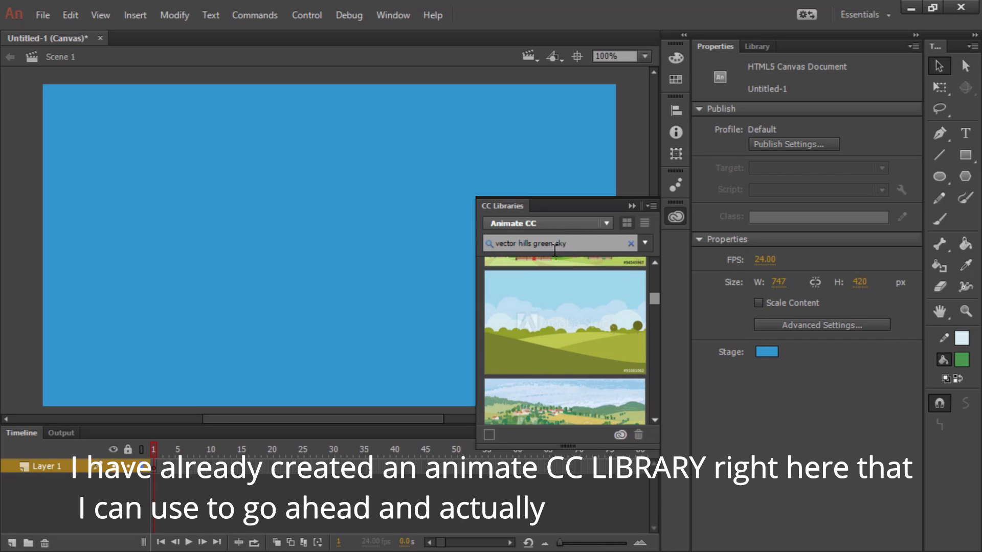
left_click(630, 243)
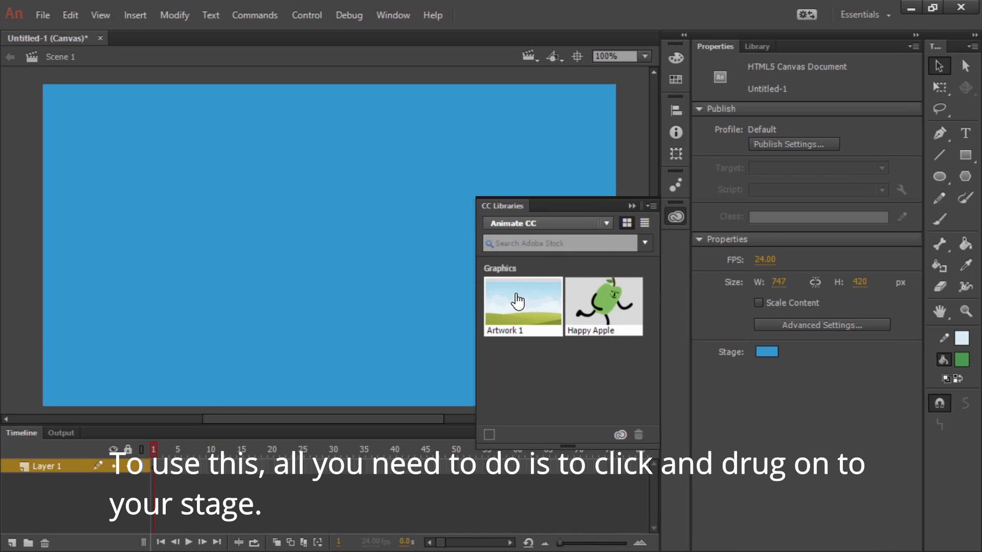
Step: Import Artwork 1 at the stage's upper-left corner with editable paths and effects, editable text and a single Animate layer
left_click_drag(517, 302, 44, 91)
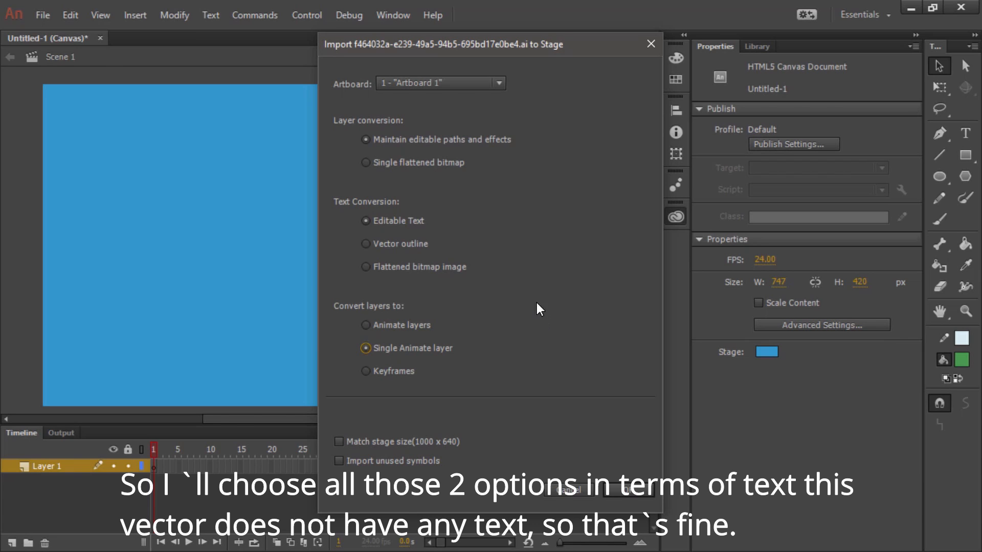
left_click(622, 490)
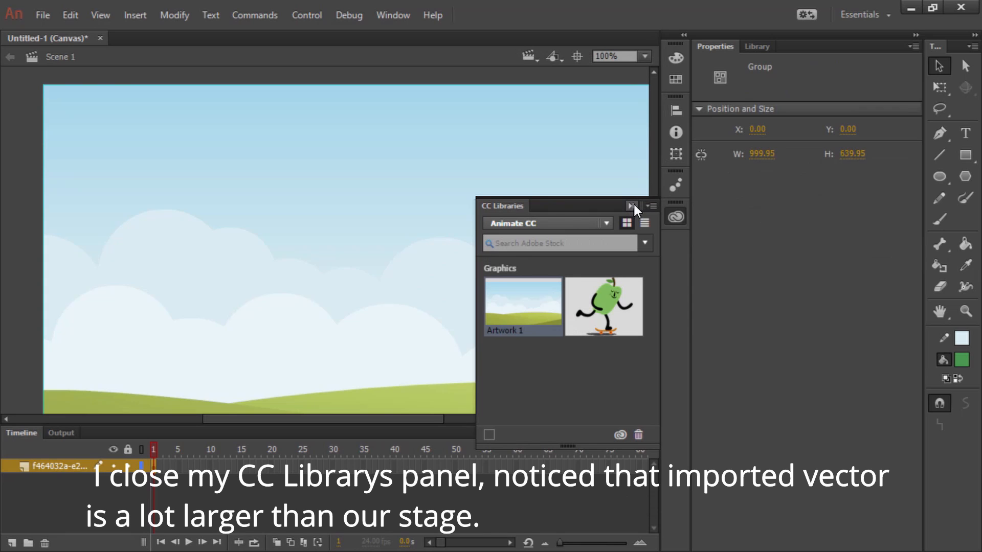
left_click(632, 206)
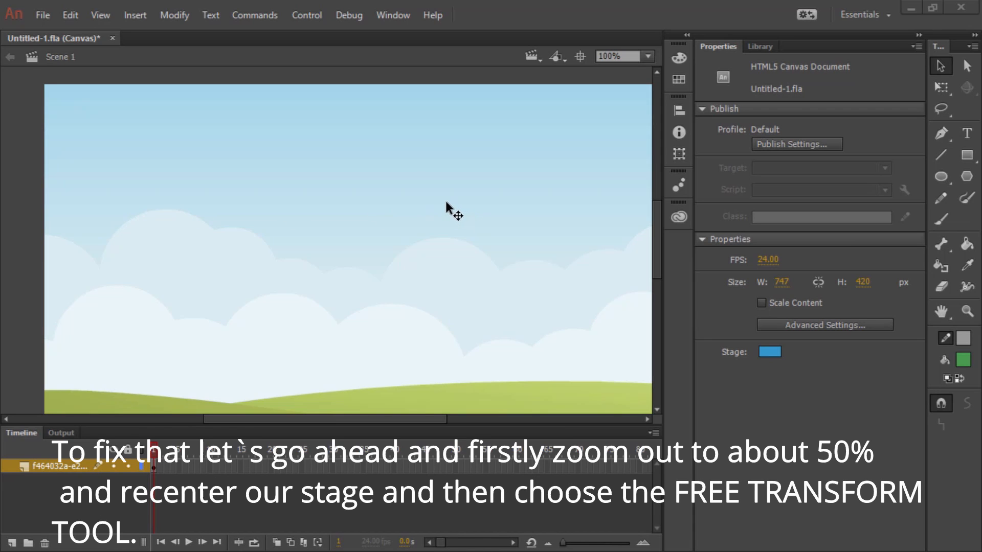
Step: Resize the imported landscape artwork with Free Transform to match the stage, 747 px wide by 420 px high
left_click(643, 56)
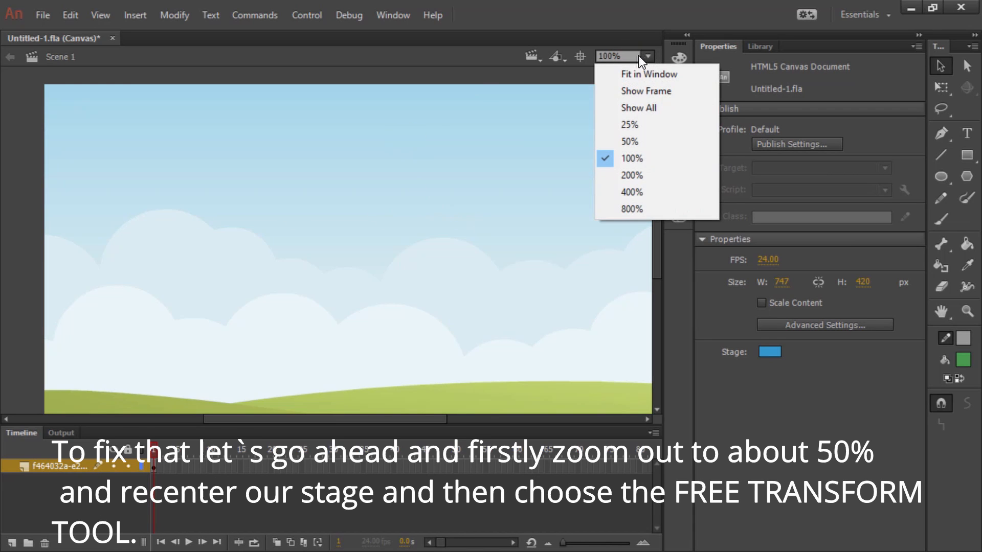
left_click(639, 140)
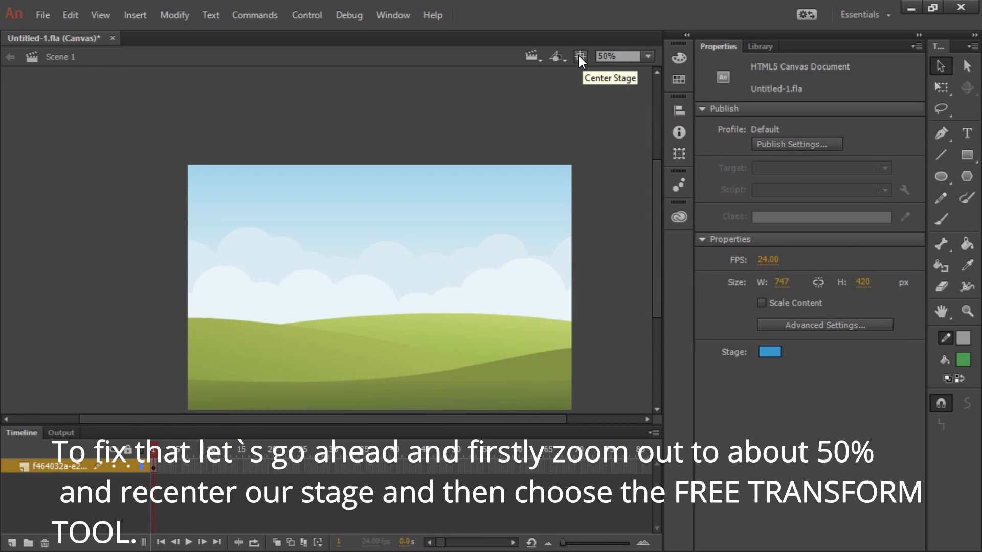
left_click(938, 86)
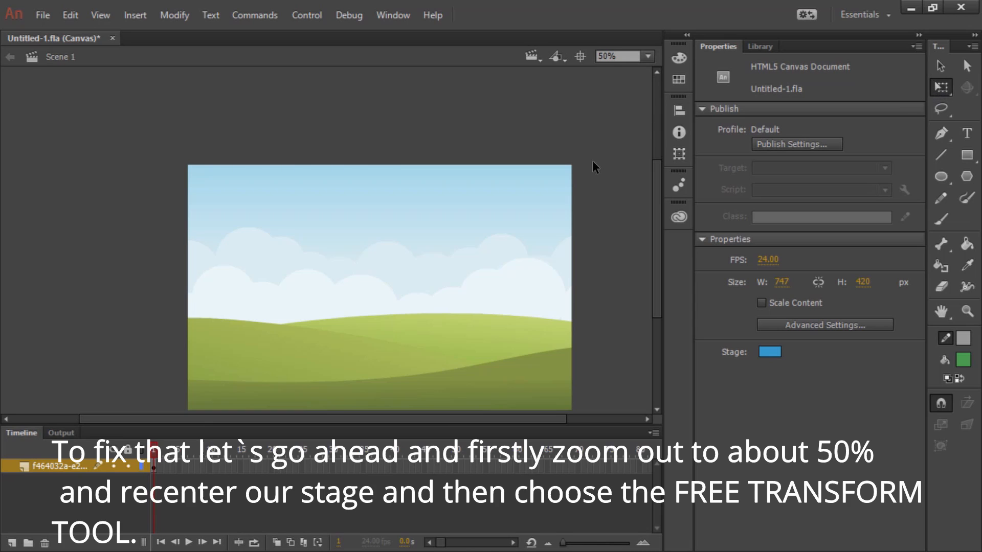
left_click(403, 233)
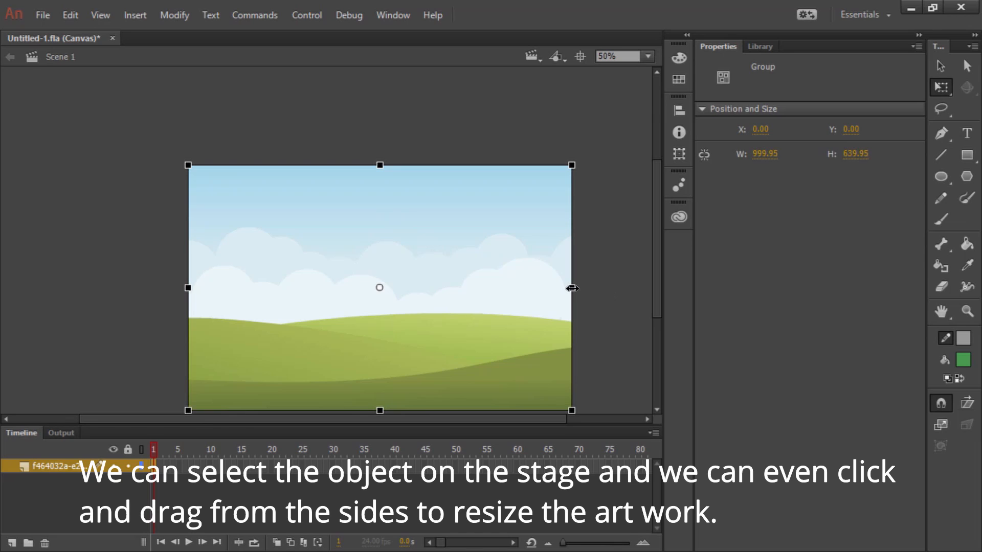
left_click_drag(569, 288, 474, 309)
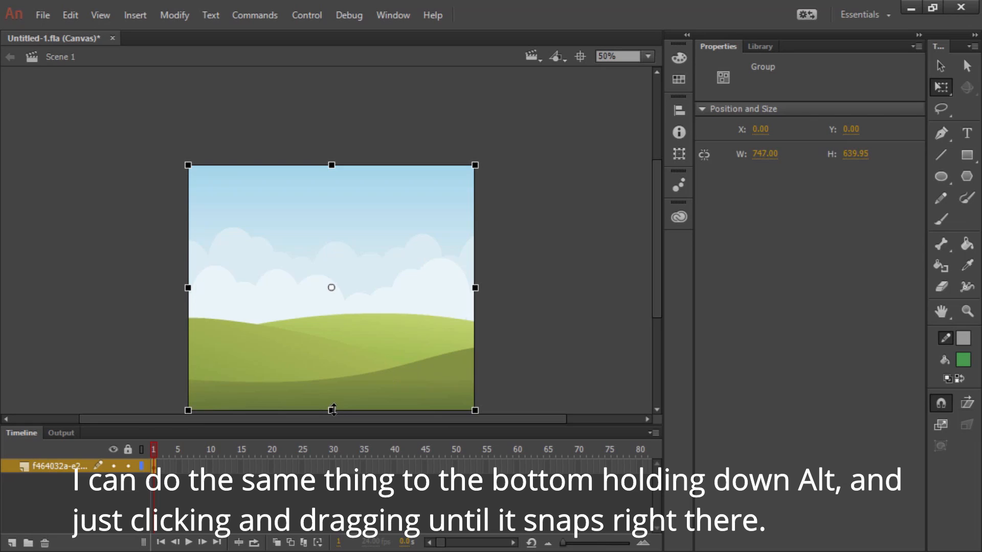
left_click_drag(332, 410, 327, 325)
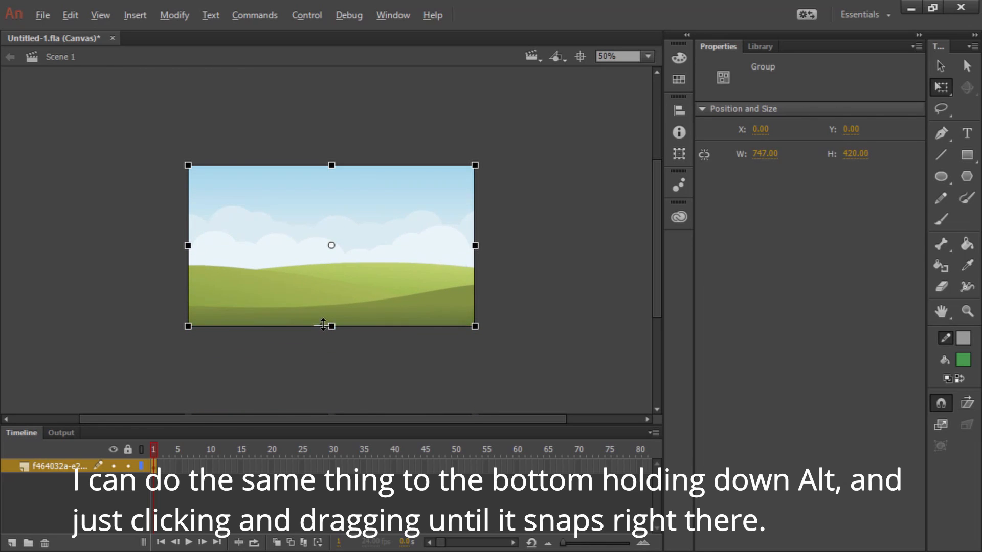
key("alt")
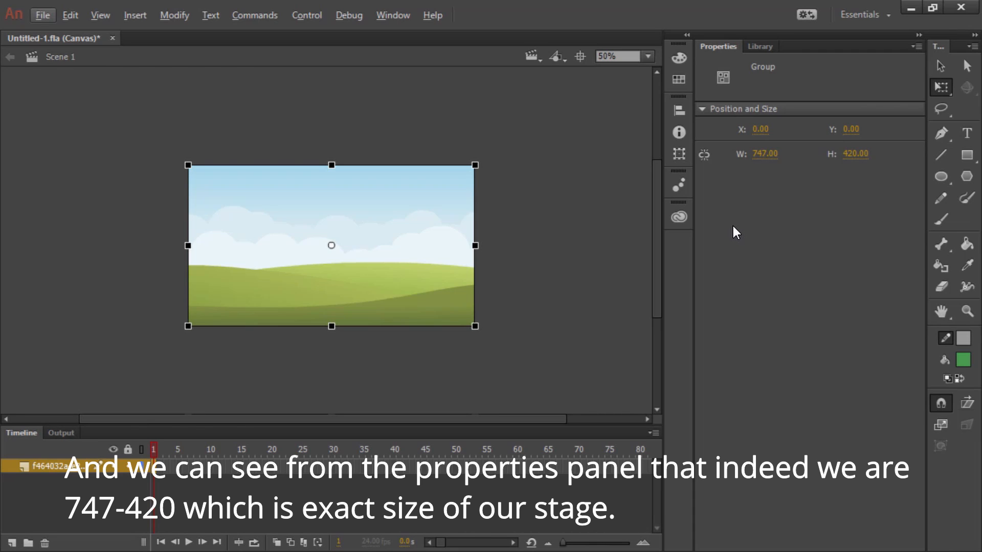
left_click(938, 64)
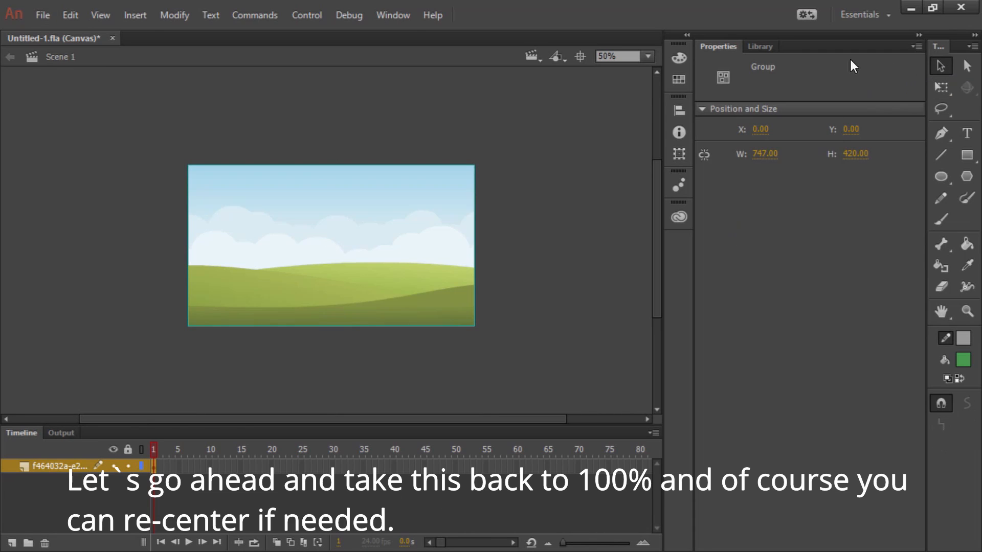
Step: Rename the imported artwork's layer to "Background"
left_click(648, 56)
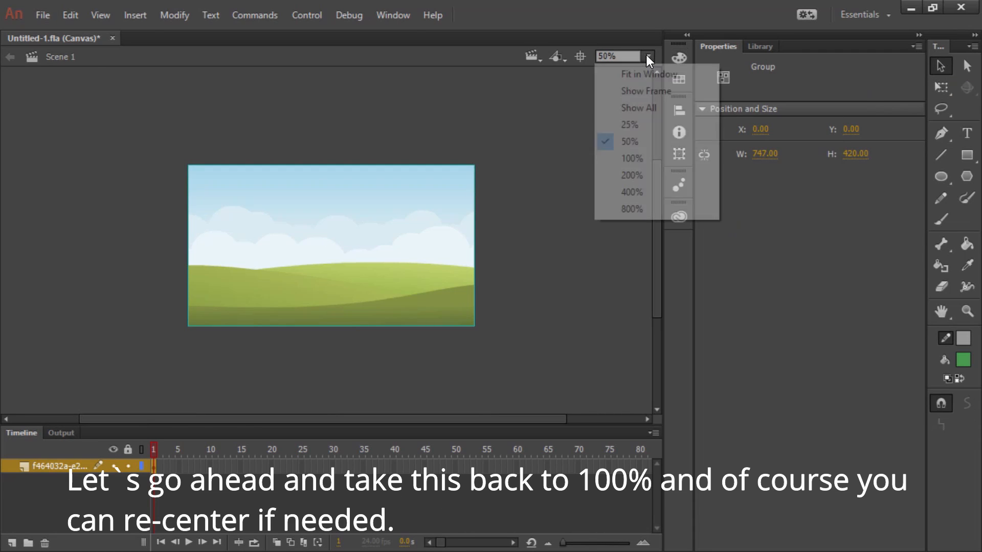
left_click(632, 158)
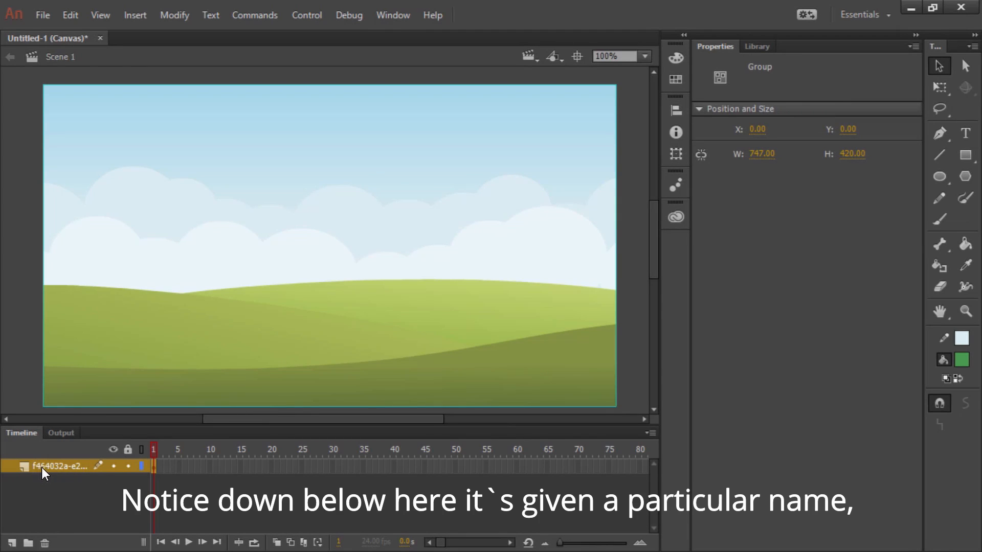
double_click(59, 466)
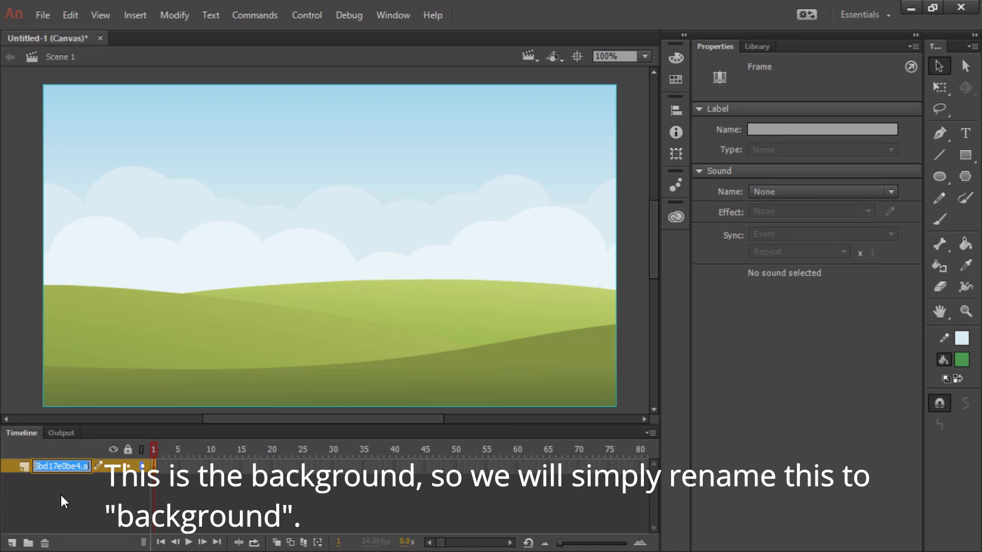
type("Background")
left_click(77, 493)
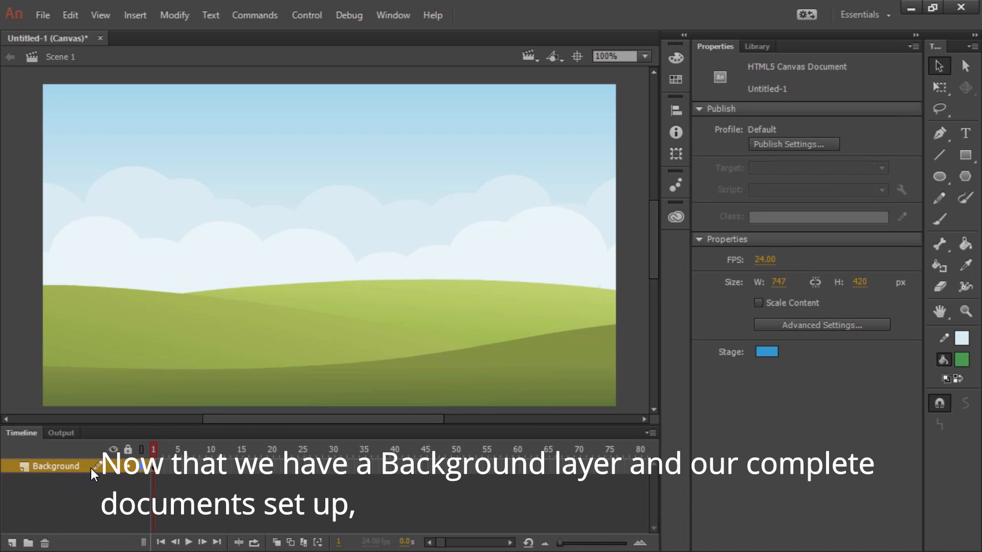
Step: Lock the Background layer and save the document as an Animate Document (*.fla) named "animation" in the desktop's Animate CC folder
left_click(126, 471)
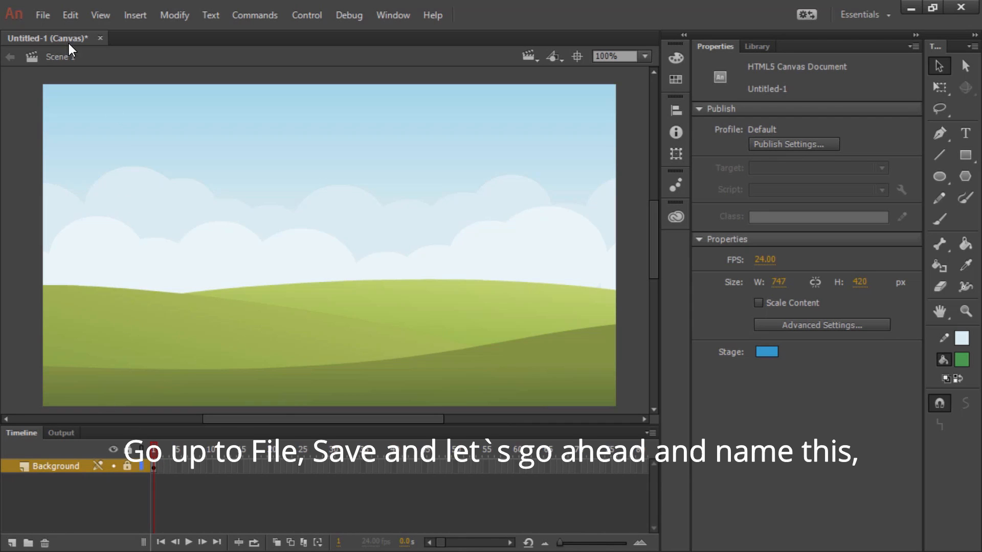
left_click(41, 12)
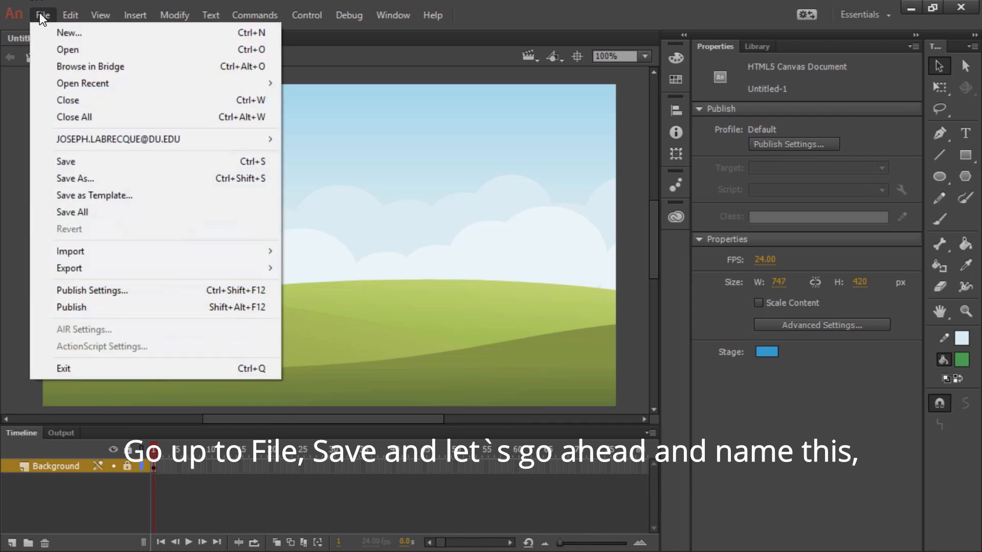
left_click(106, 160)
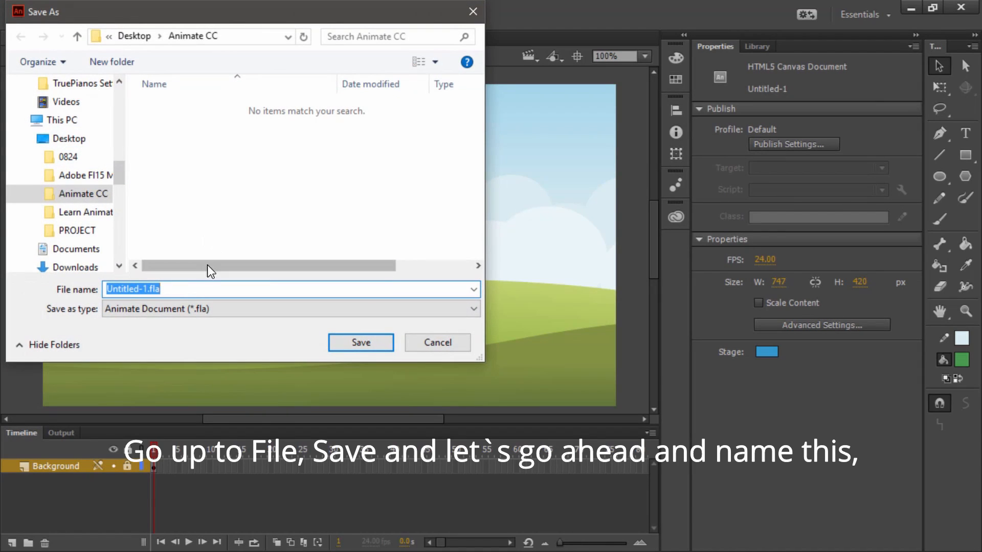
type("an")
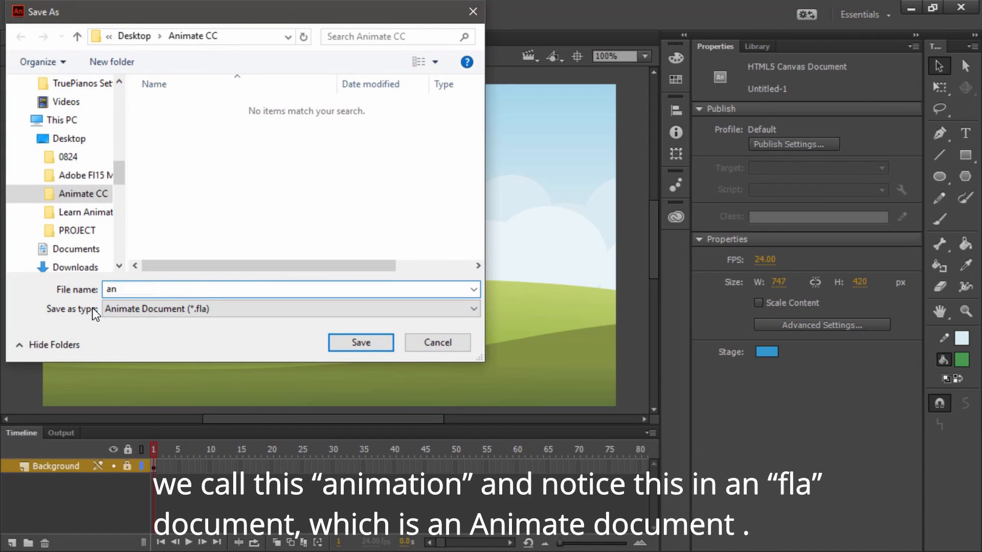
type("imation")
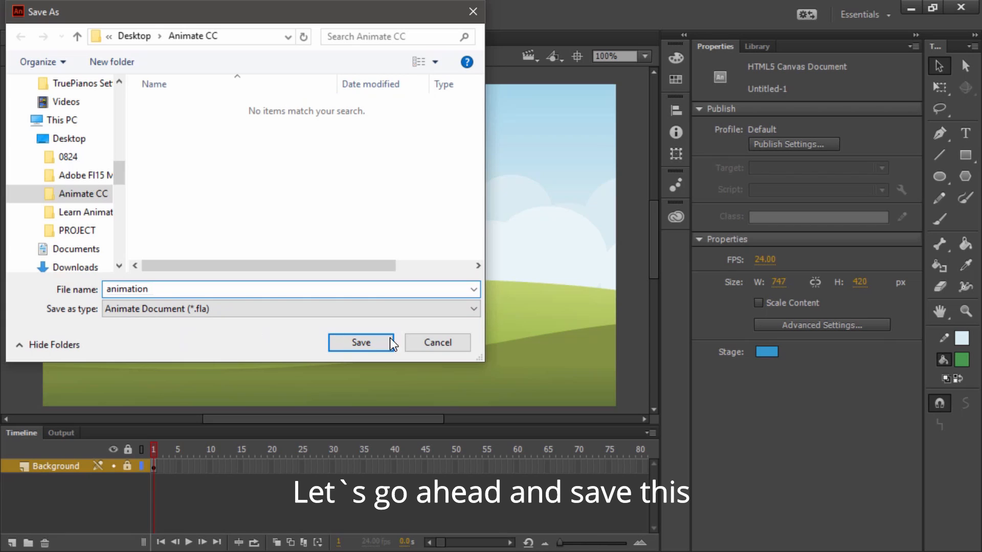
left_click(362, 345)
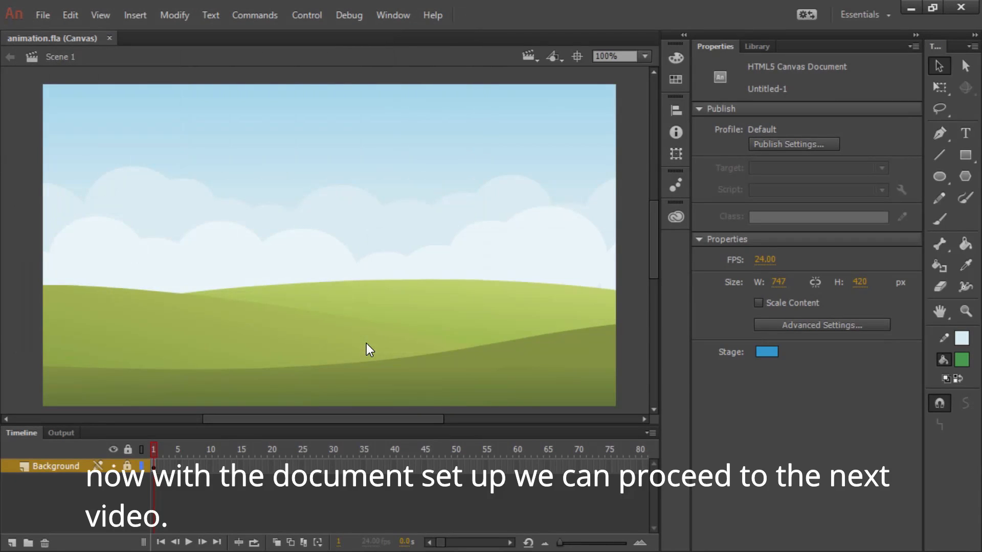